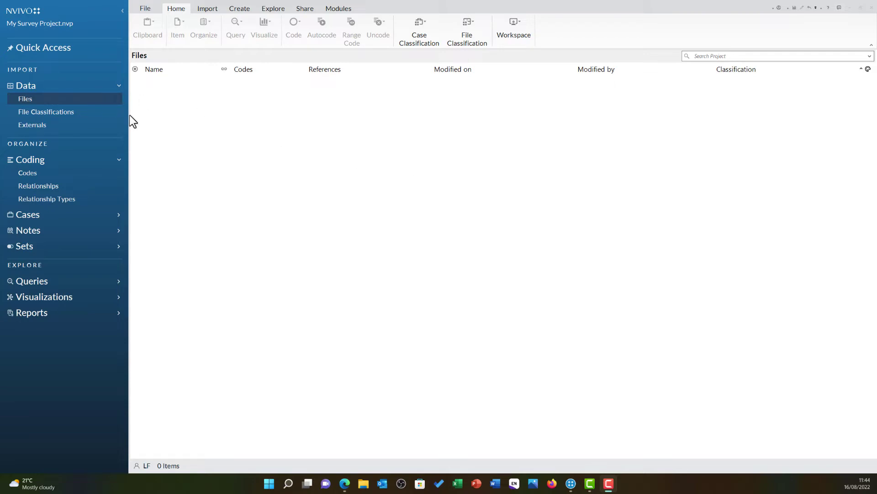
From the empty Files list's context menu, start Import Survey from a Microsoft Excel file
{"action": "right_click", "coordinate": [191, 106]}
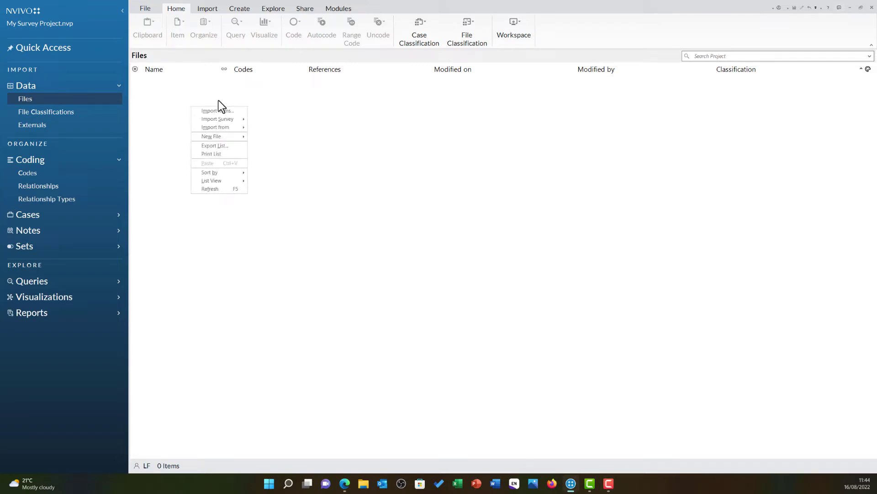
{"action": "mouse_move", "coordinate": [241, 120]}
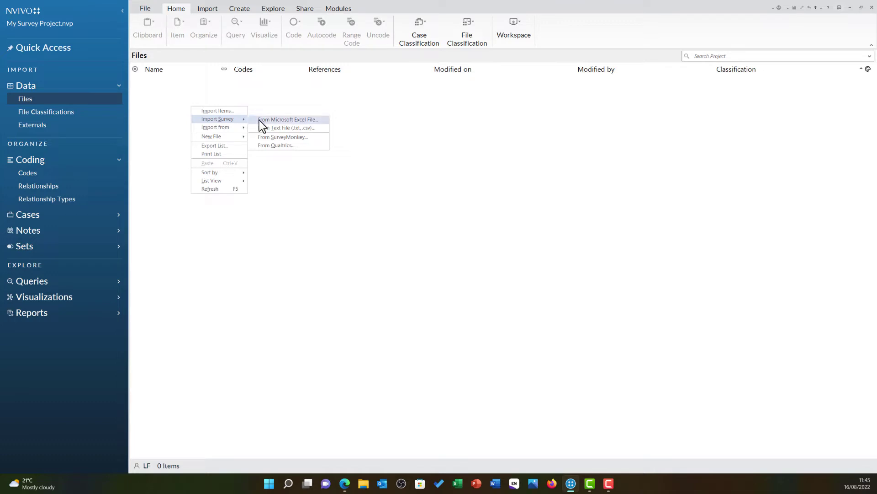
{"action": "left_click", "coordinate": [259, 120]}
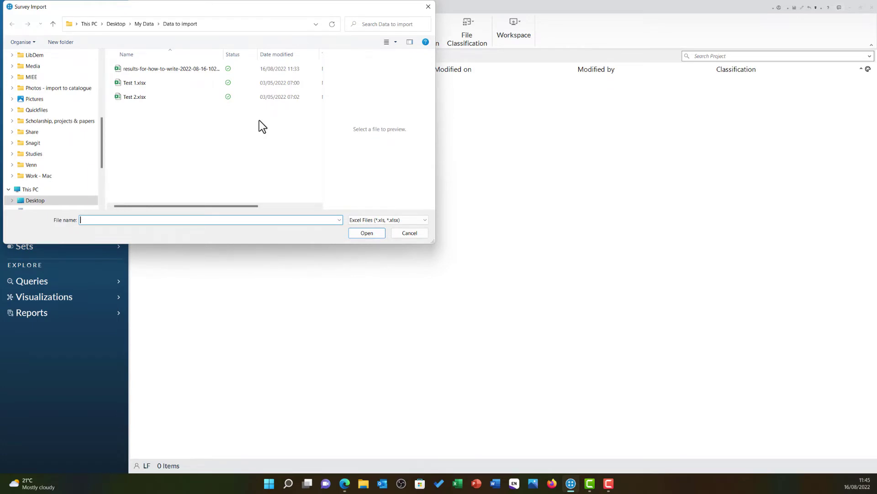
Open results-for-how-to-write-2022-08-16-1022.xlsx in the Survey Import Wizard
{"action": "left_click", "coordinate": [160, 70]}
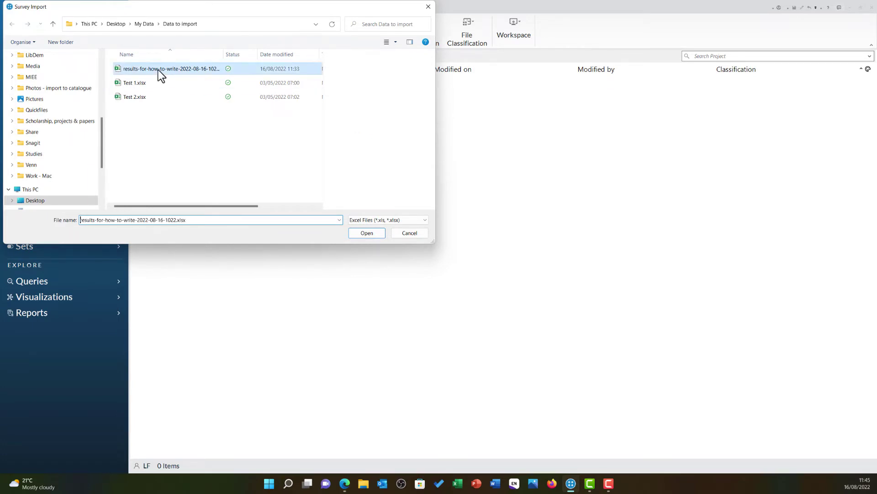
{"action": "left_click", "coordinate": [381, 233]}
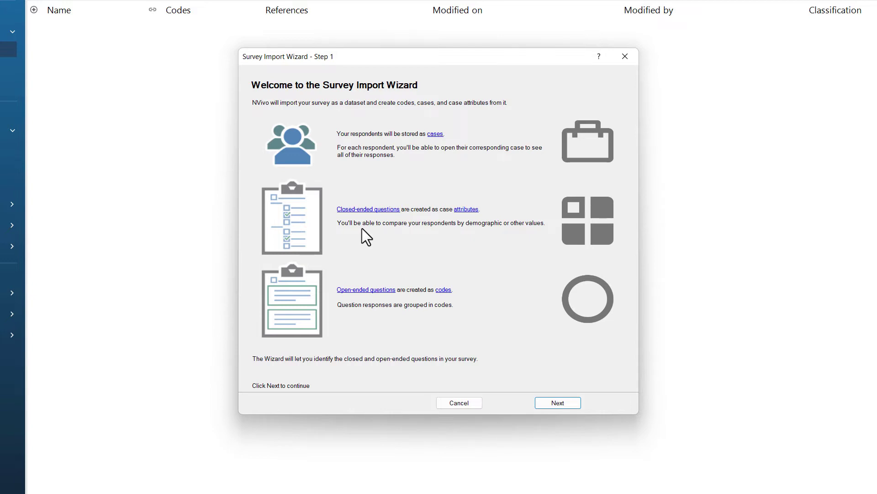
Continue past the wizard's Step 1 welcome page to the data format step
{"action": "left_click", "coordinate": [549, 406]}
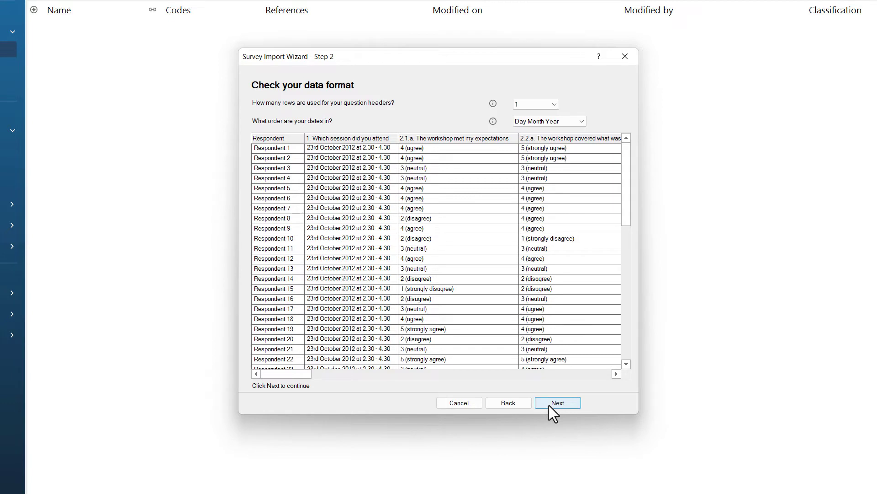
Accept the data preview with Day Month Year dates, then open the case location picker
{"action": "scroll", "coordinate": [420, 261], "scroll_direction": "down", "scroll_amount": 4}
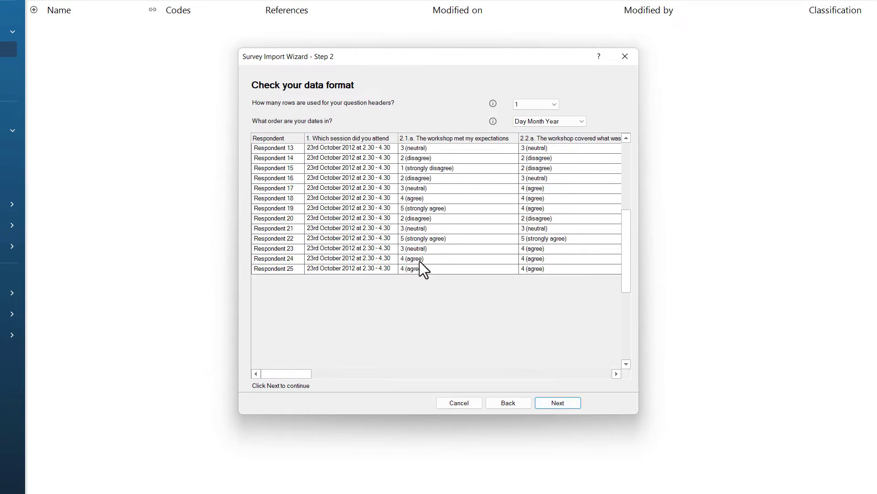
{"action": "scroll", "coordinate": [420, 261], "scroll_direction": "up", "scroll_amount": 4}
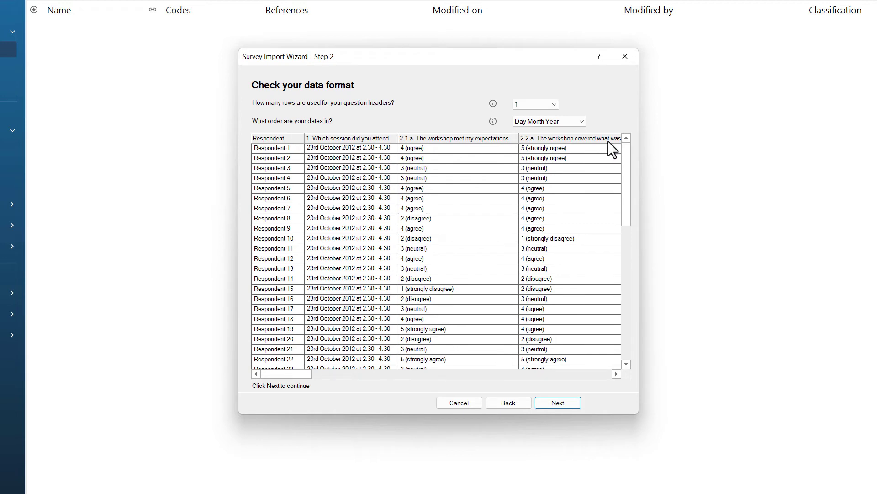
{"action": "scroll", "coordinate": [461, 203], "scroll_direction": "down", "scroll_amount": 3}
{"action": "scroll", "coordinate": [461, 203], "scroll_direction": "up", "scroll_amount": 3}
{"action": "left_click", "coordinate": [576, 124]}
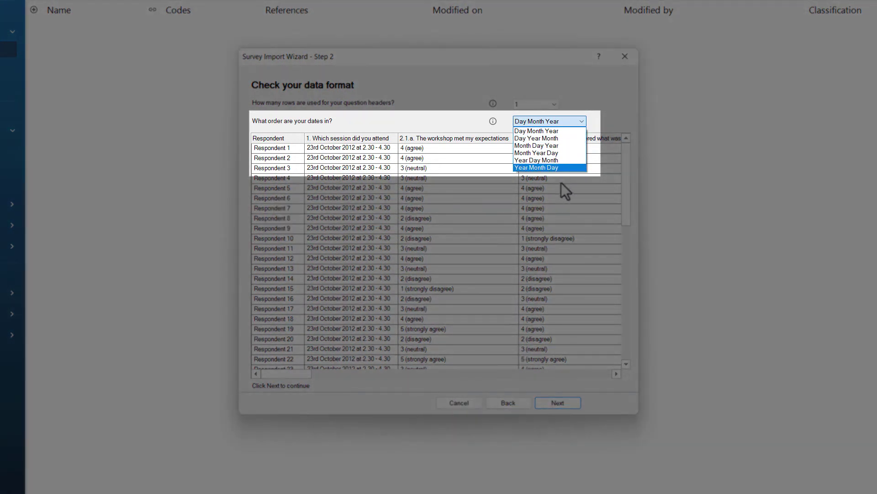
{"action": "left_click", "coordinate": [593, 110]}
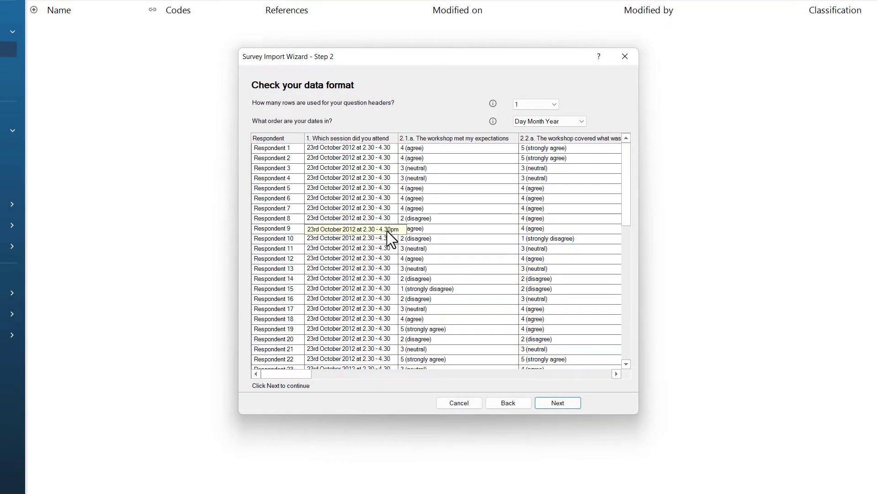
{"action": "left_click", "coordinate": [557, 403]}
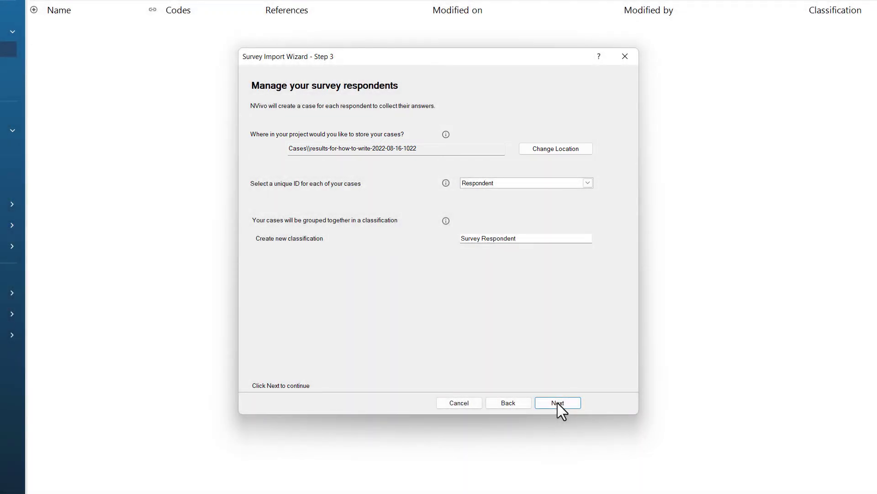
{"action": "left_click", "coordinate": [577, 150]}
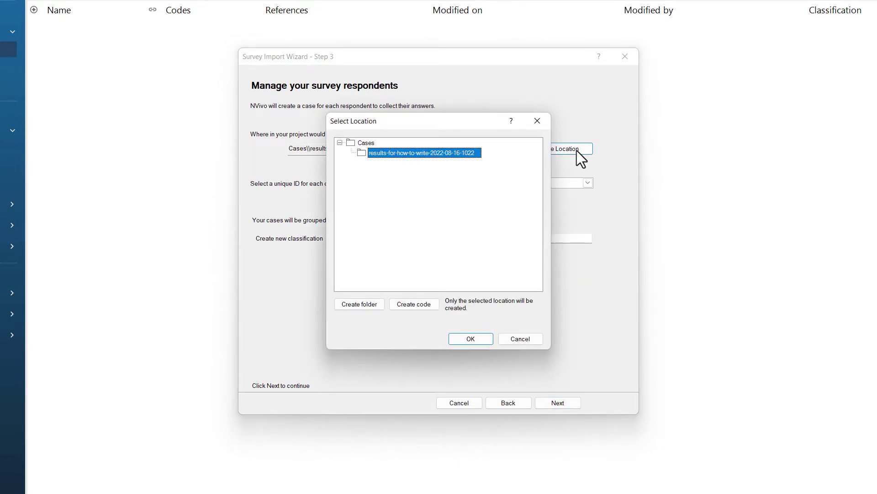
Create a 'Survey Respondents' folder under Cases and use it as the case location
{"action": "left_click", "coordinate": [366, 143]}
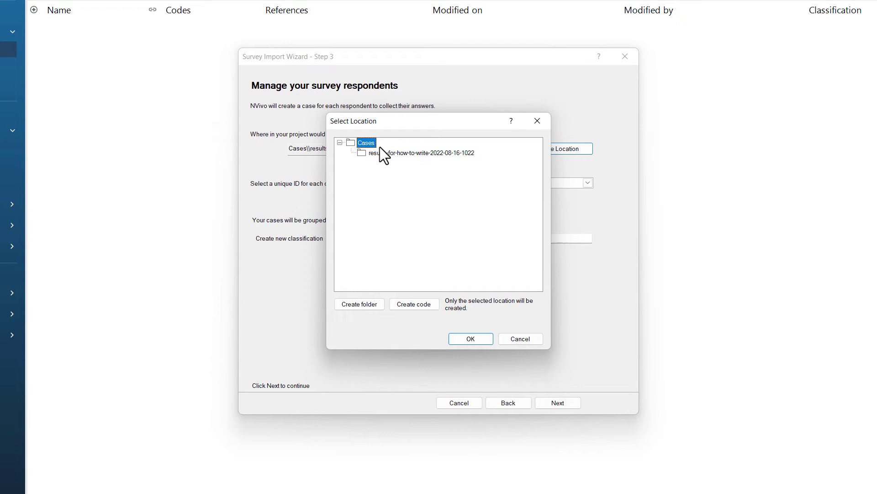
{"action": "left_click", "coordinate": [376, 305]}
{"action": "type", "text": "Survey Respondents"}
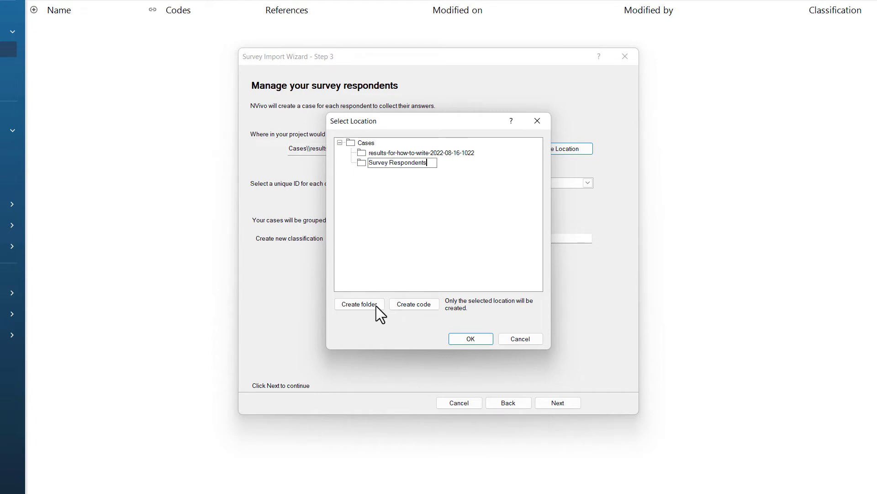
{"action": "left_click", "coordinate": [387, 274]}
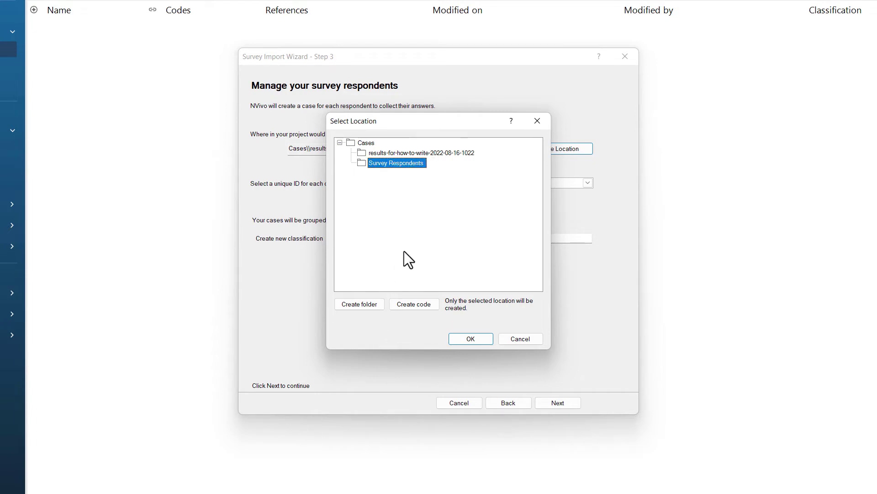
{"action": "left_click", "coordinate": [490, 337]}
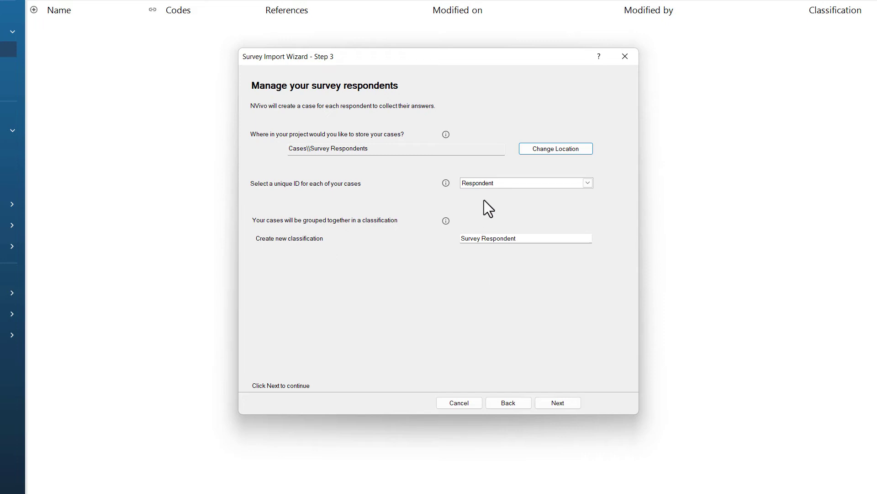
Keep Respondent as the unique case ID and advance to Step 4
{"action": "left_click", "coordinate": [484, 184]}
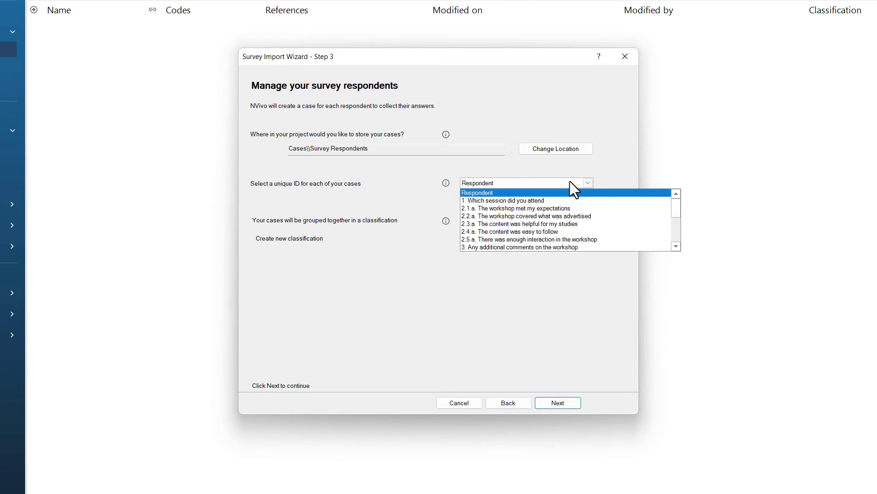
{"action": "left_click", "coordinate": [604, 162]}
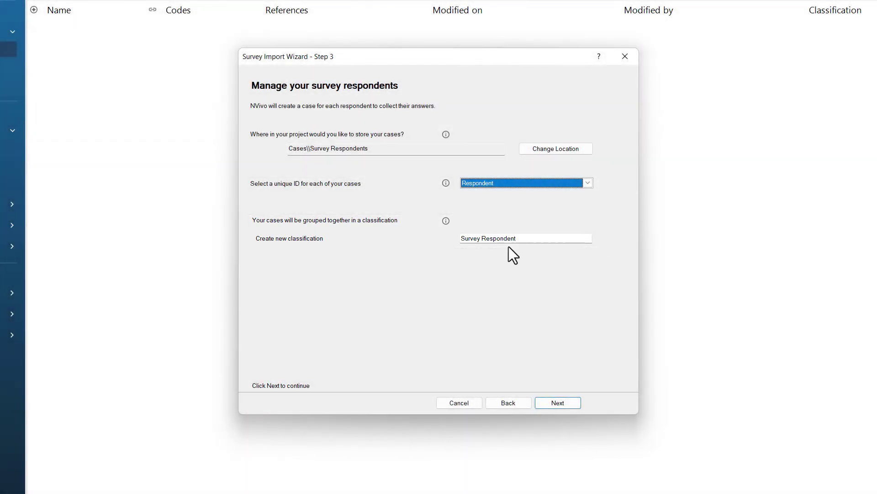
{"action": "left_click", "coordinate": [579, 406]}
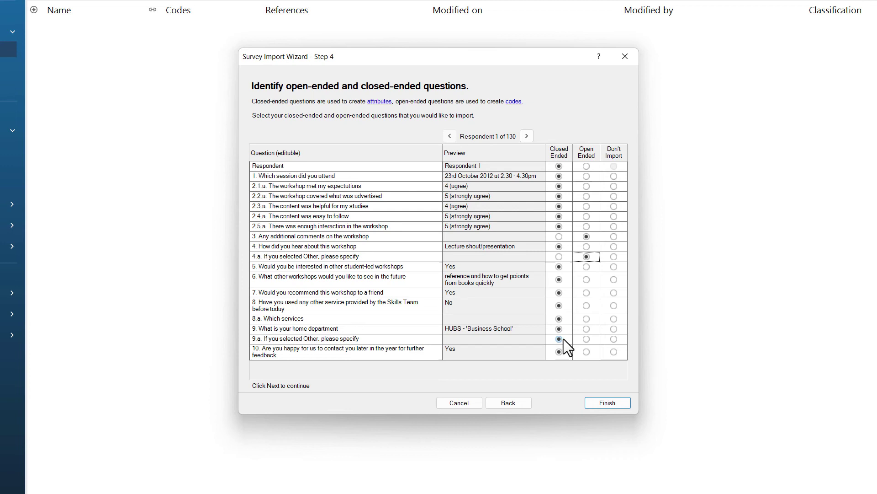
Mark question 9.a ('If you selected Other, please specify') as Open Ended
{"action": "left_click", "coordinate": [583, 341]}
Delete '.a' from the question labels 2.1.a through 2.5.a
{"action": "left_click", "coordinate": [274, 177]}
{"action": "double_click", "coordinate": [264, 176]}
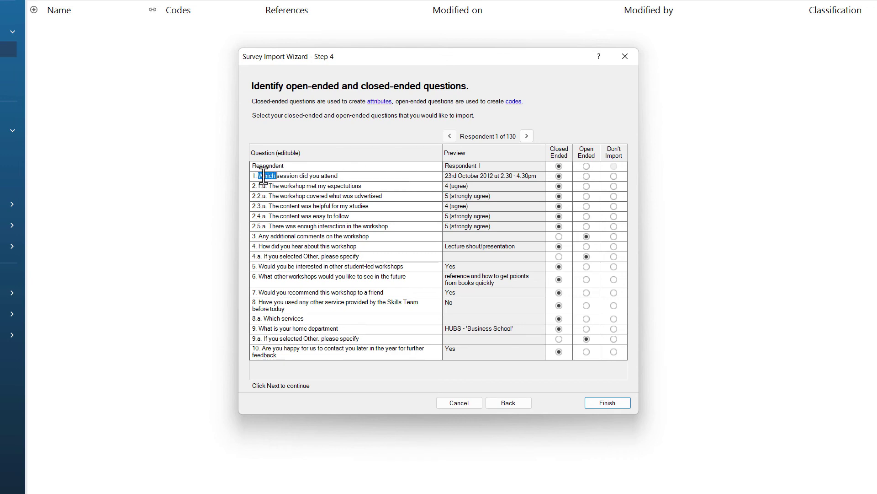
{"action": "left_click", "coordinate": [337, 288]}
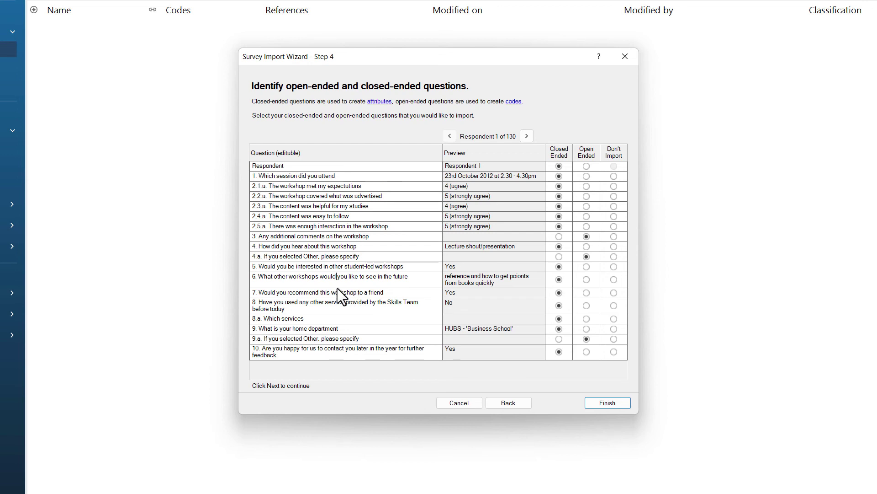
{"action": "left_click", "coordinate": [266, 186]}
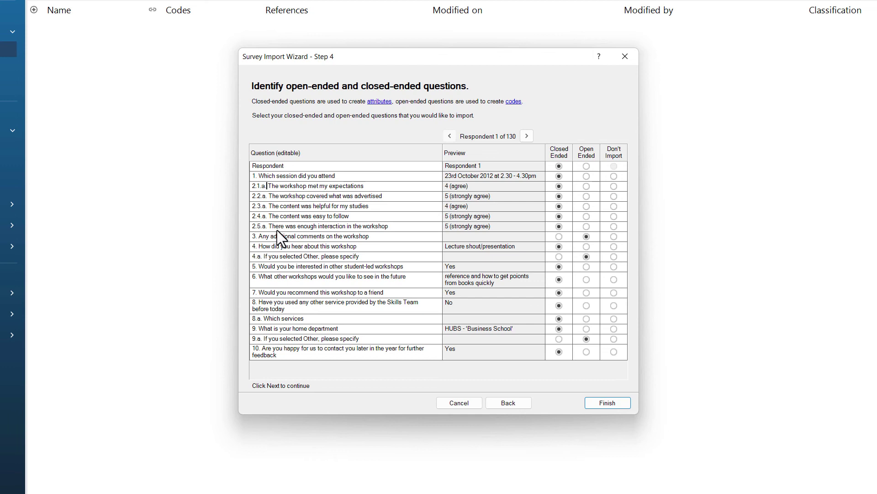
{"action": "key", "text": "BackSpace"}
{"action": "key", "text": "BackSpace"}
{"action": "key", "text": "Down"}
{"action": "key", "text": "BackSpace"}
{"action": "key", "text": "BackSpace"}
{"action": "key", "text": "Down"}
{"action": "key", "text": "BackSpace"}
{"action": "key", "text": "BackSpace"}
{"action": "key", "text": "Down"}
{"action": "key", "text": "BackSpace"}
{"action": "key", "text": "BackSpace"}
{"action": "key", "text": "BackSpace"}
{"action": "key", "text": "Down"}
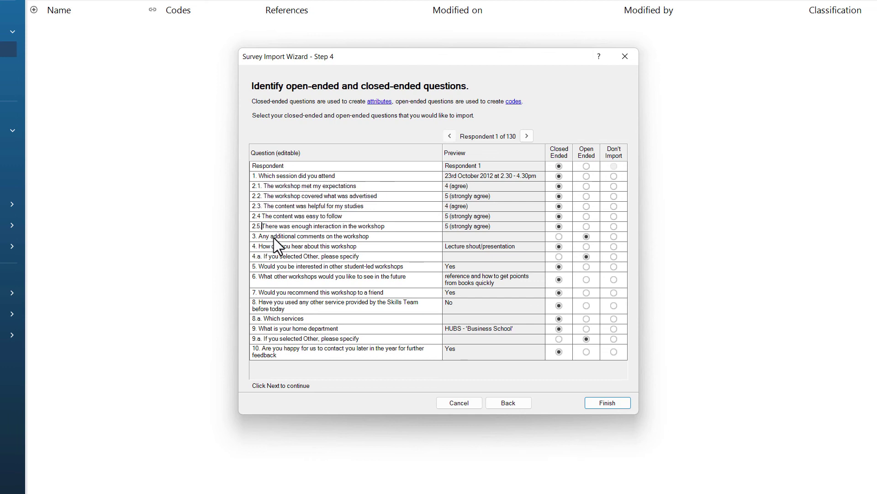
Finish trimming question 2.1's label and run the import, producing 51 codes and 442 references
{"action": "key", "text": "BackSpace"}
{"action": "key", "text": "BackSpace"}
{"action": "key", "text": "BackSpace"}
{"action": "left_click", "coordinate": [264, 187]}
{"action": "key", "text": "BackSpace"}
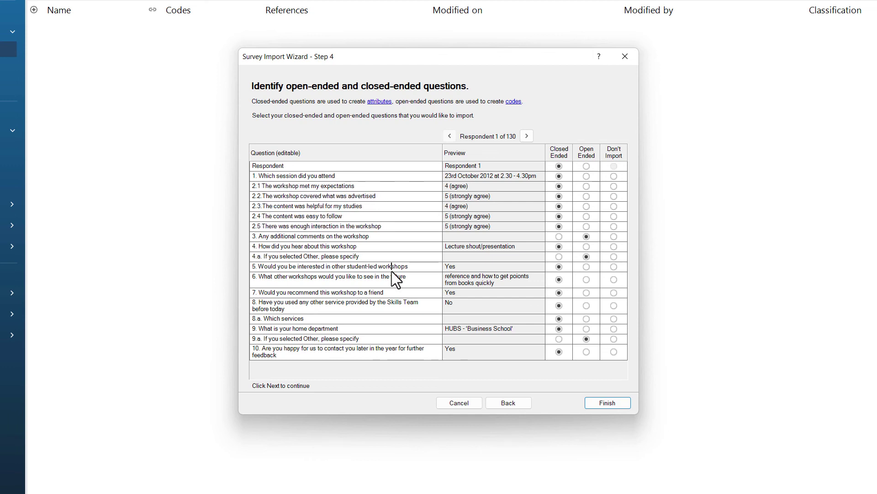
{"action": "left_click", "coordinate": [391, 269]}
{"action": "left_click", "coordinate": [593, 404]}
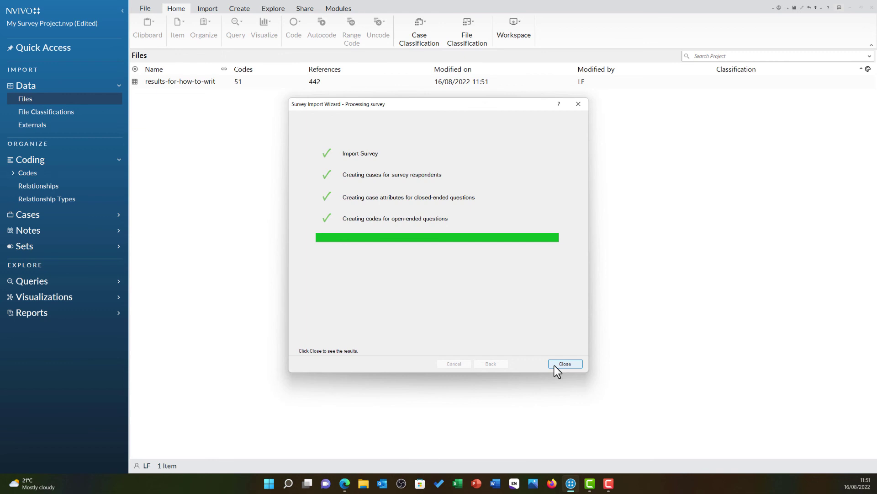
Close the completed Processing survey window to return to the Files list
{"action": "left_click", "coordinate": [557, 365]}
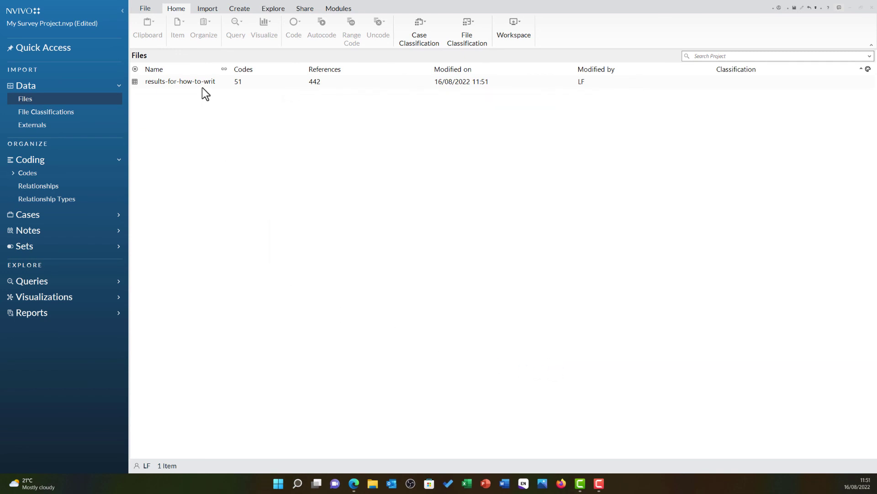
Open the results-for-how-to-write dataset to view all 130 respondent records
{"action": "double_click", "coordinate": [201, 86]}
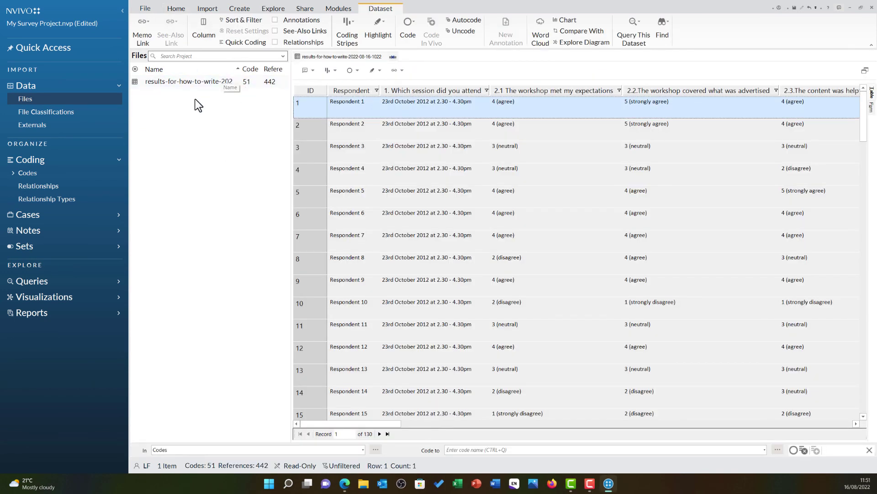